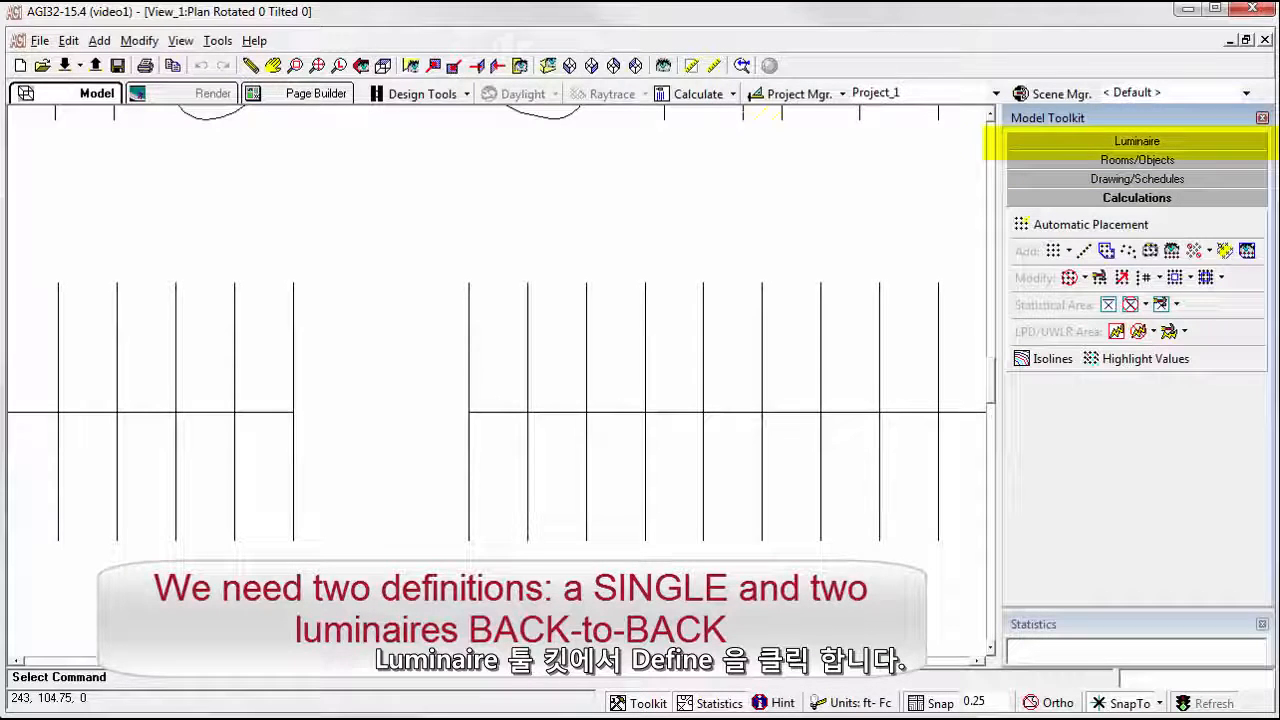
Start defining a luminaire and load the Z-Lux Sample Instabase - Demo from the cloud Instabase's manufacturer list.
click(1125, 141)
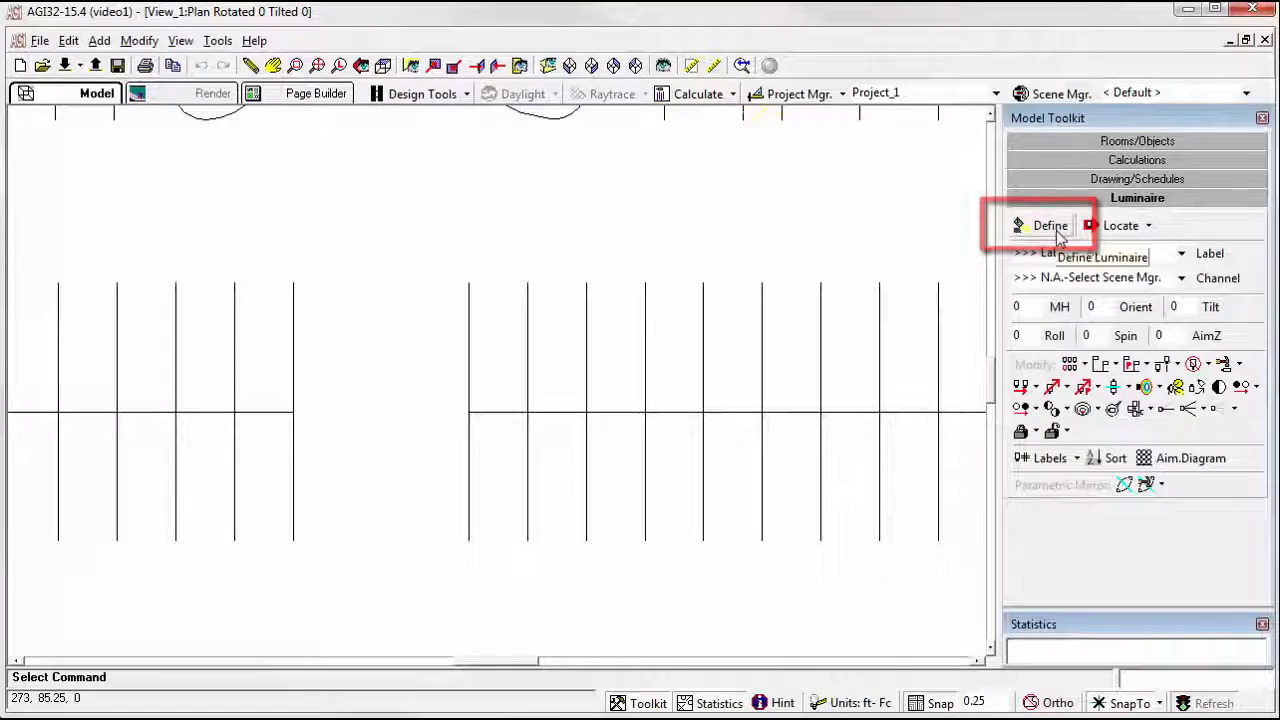
click(1068, 232)
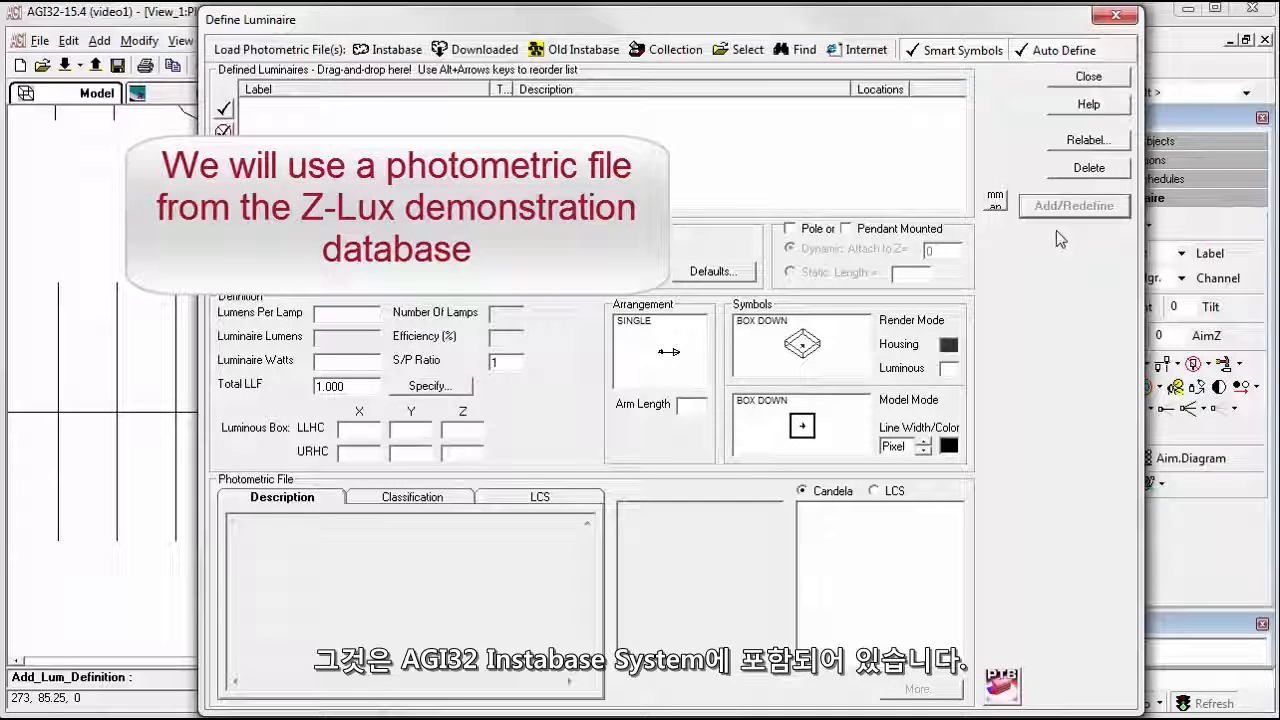
click(388, 55)
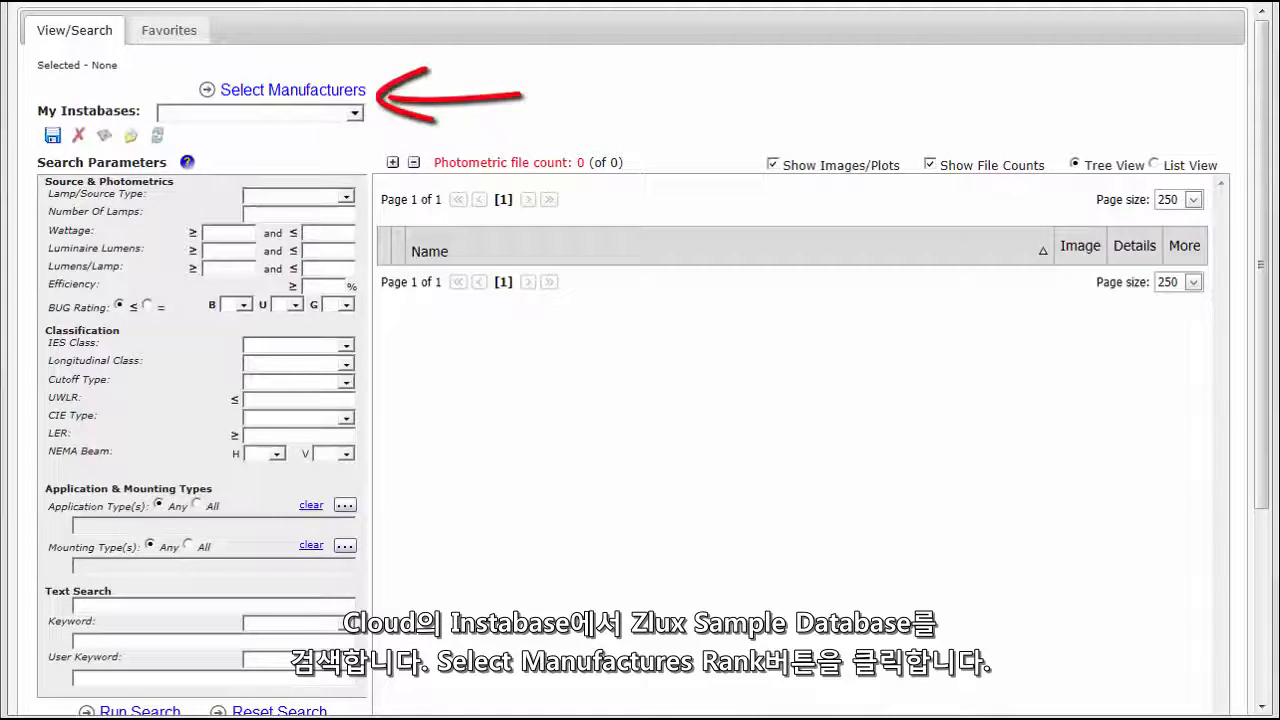
click(272, 95)
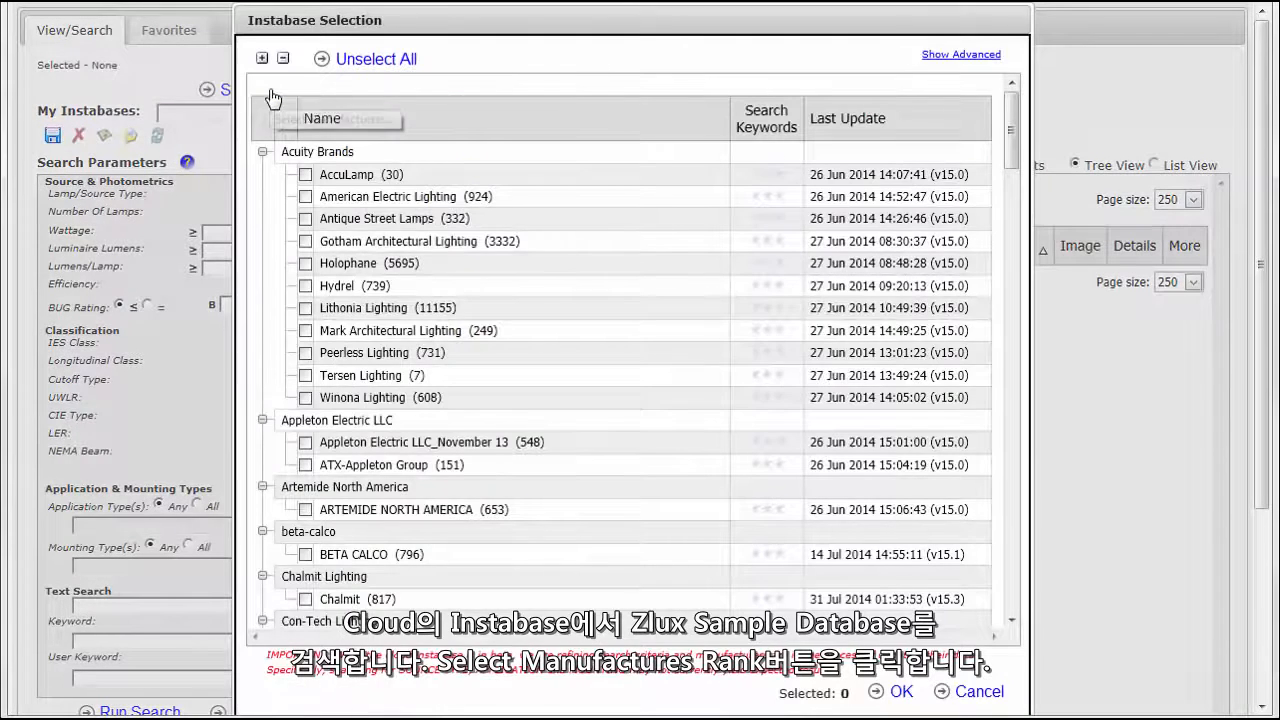
drag(1017, 168, 1010, 628)
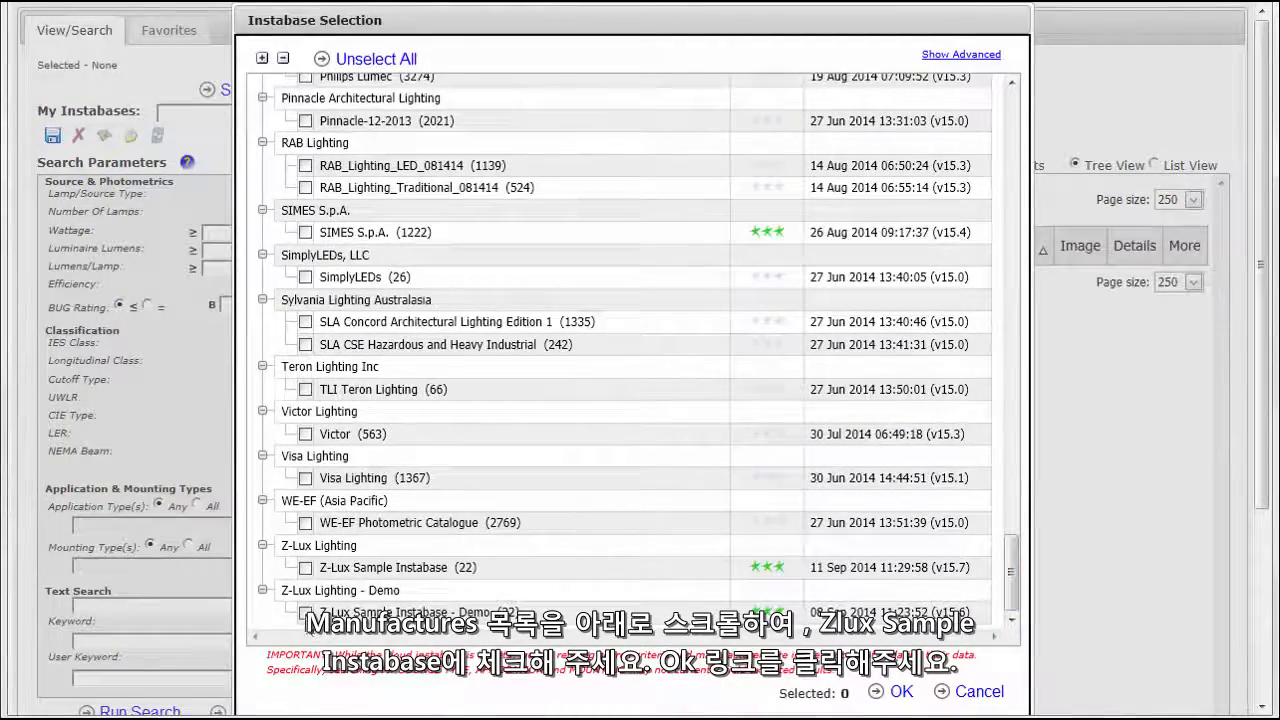
click(305, 612)
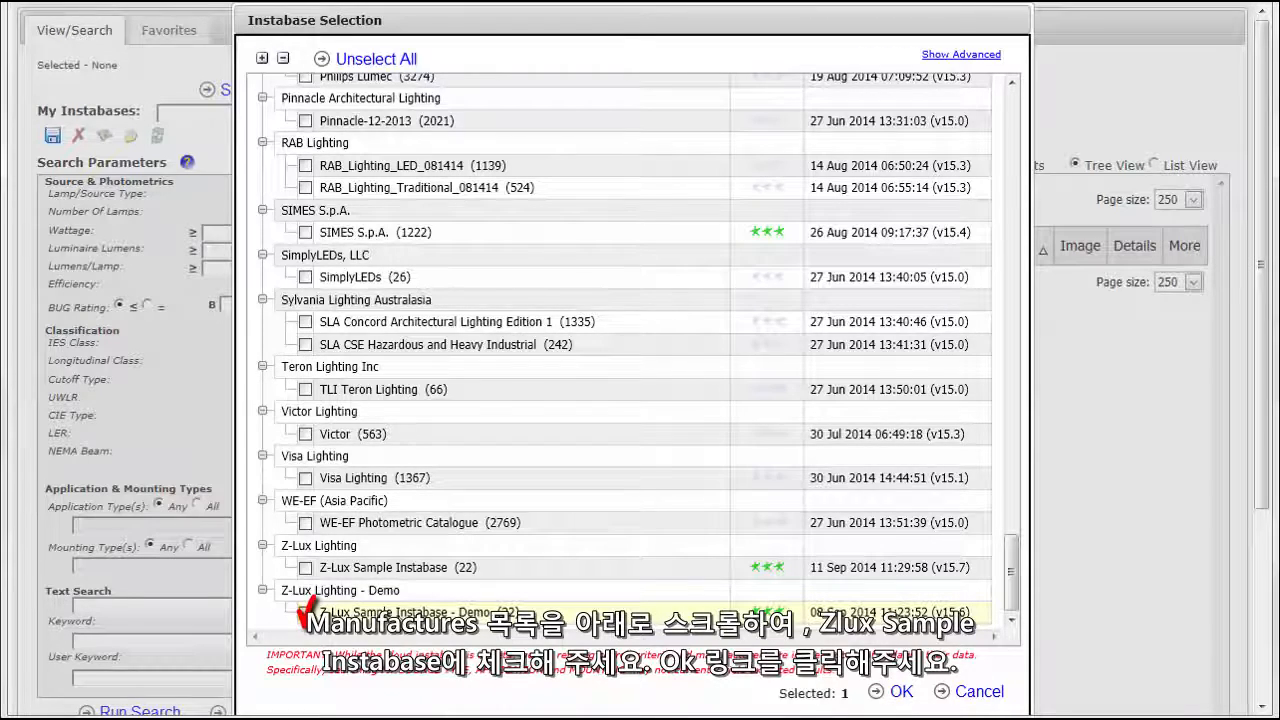
click(901, 692)
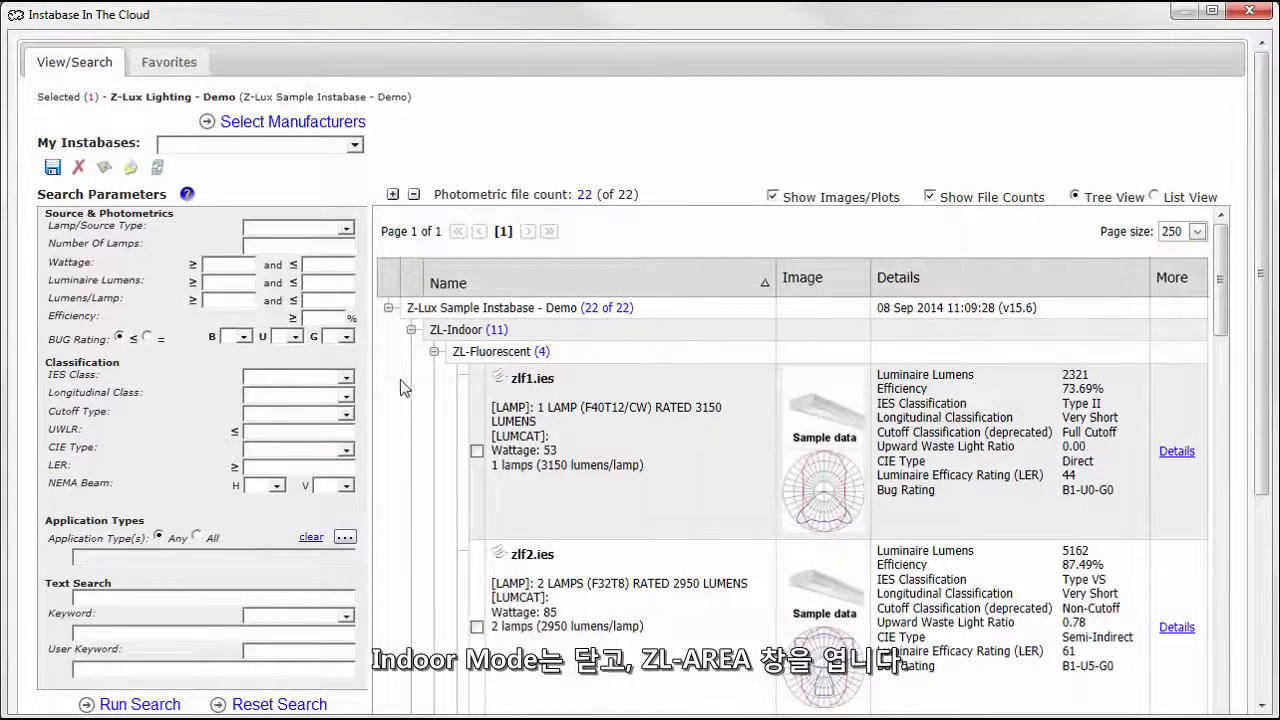
Download the photometric file Zlroad_led_150.ies from the ZL-Area group of ZL-Outdoor.
click(410, 330)
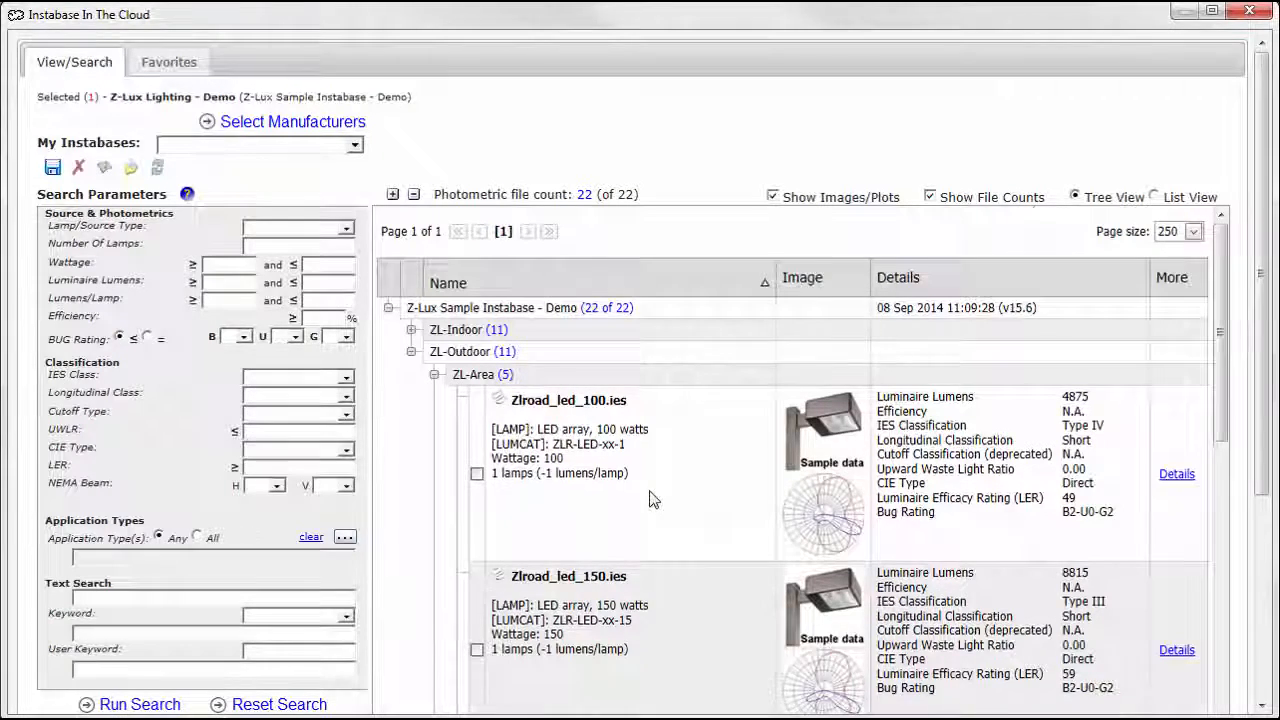
scroll(651, 500, down, 1)
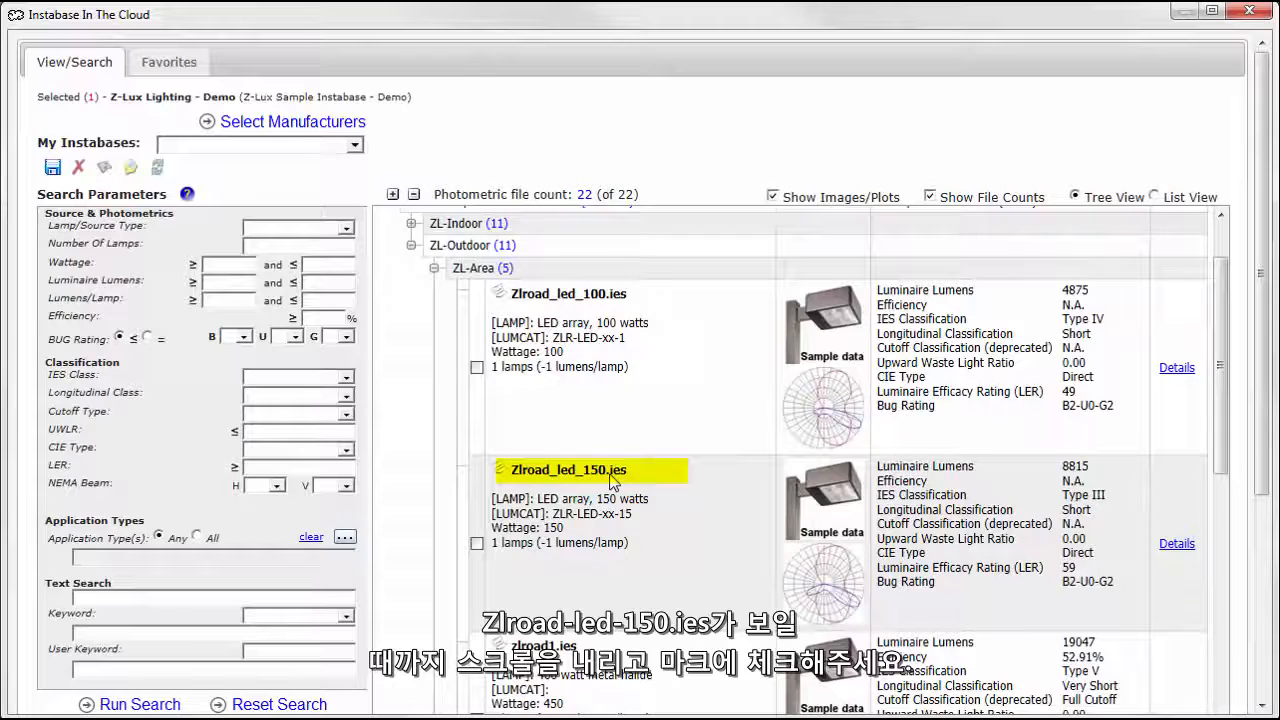
click(477, 544)
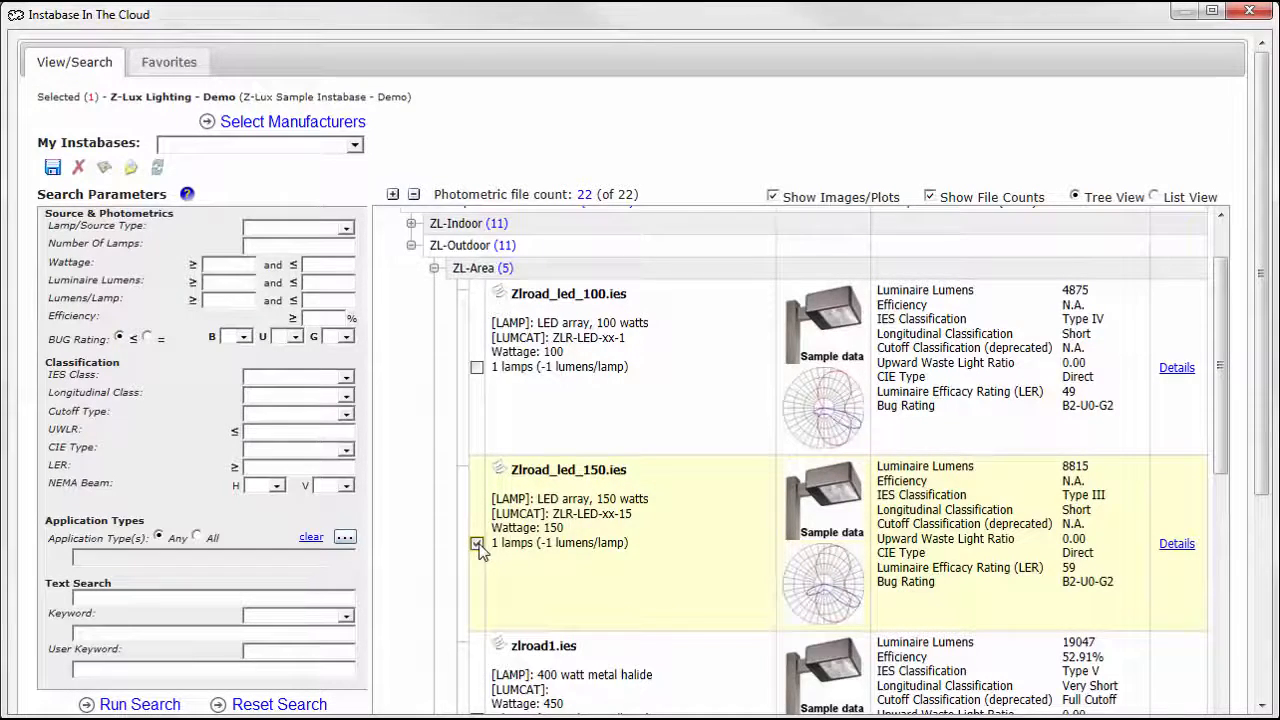
scroll(766, 525, down, 9)
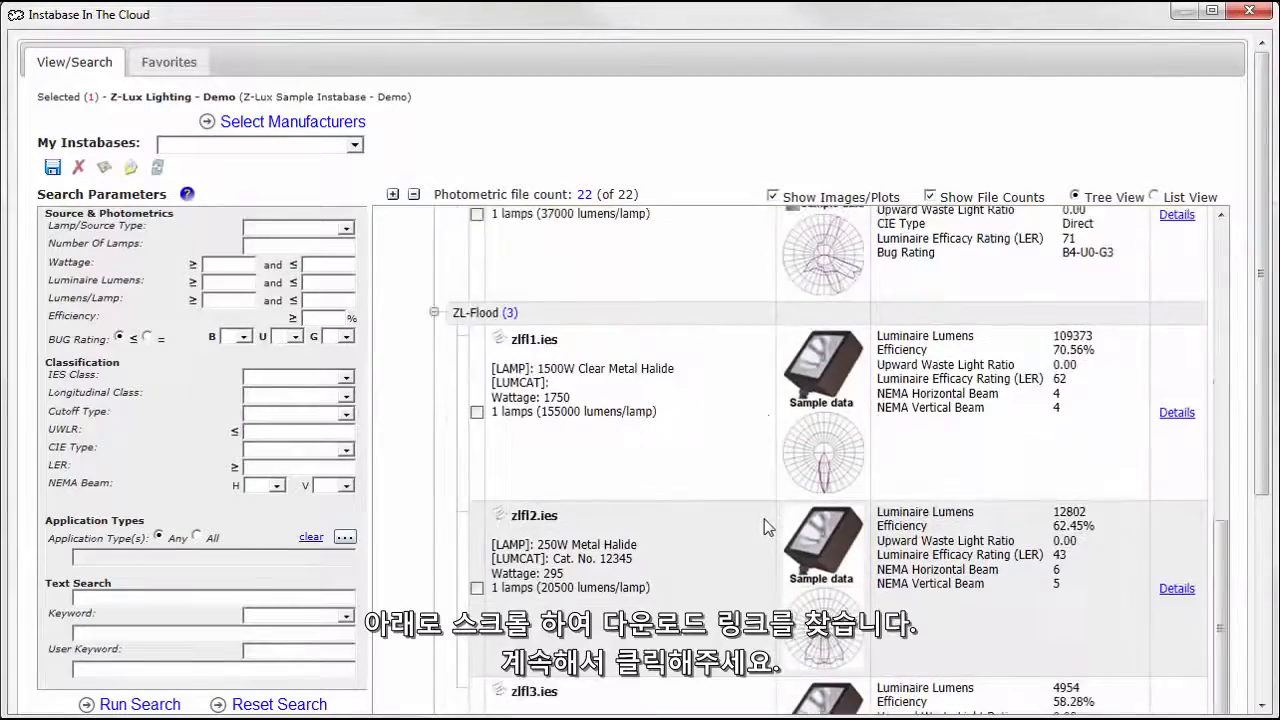
scroll(764, 526, down, 10)
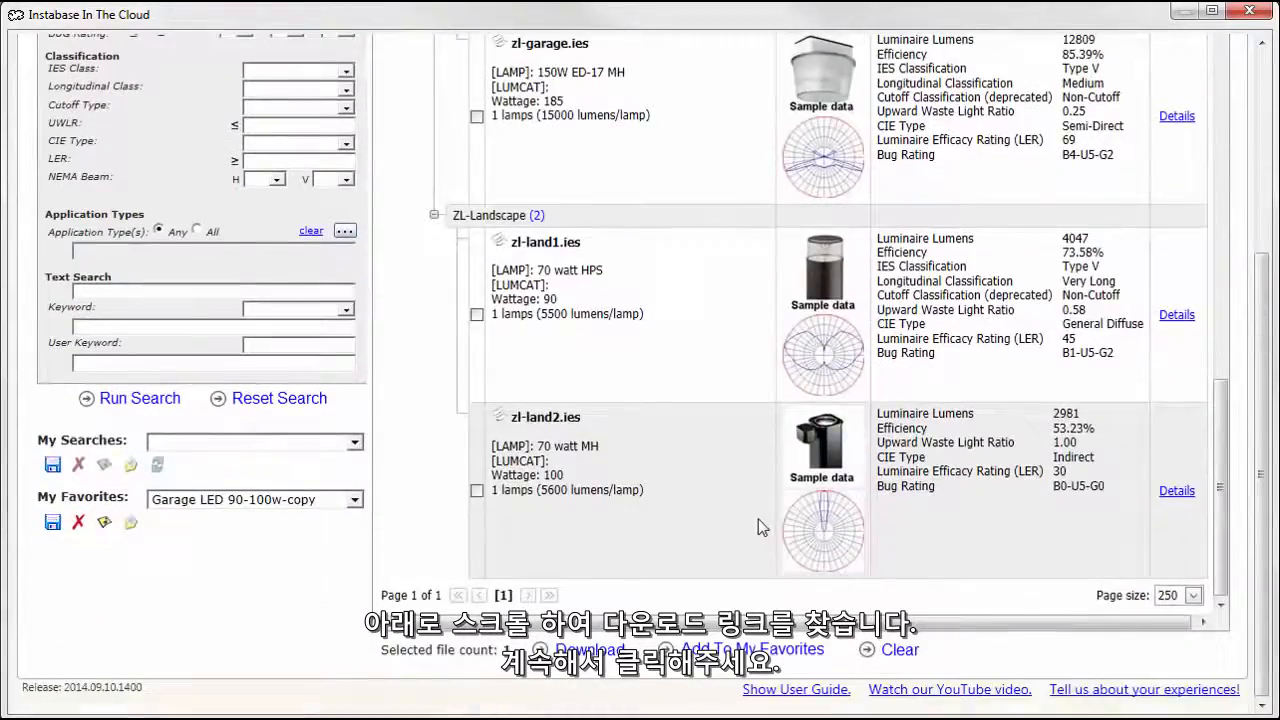
click(588, 650)
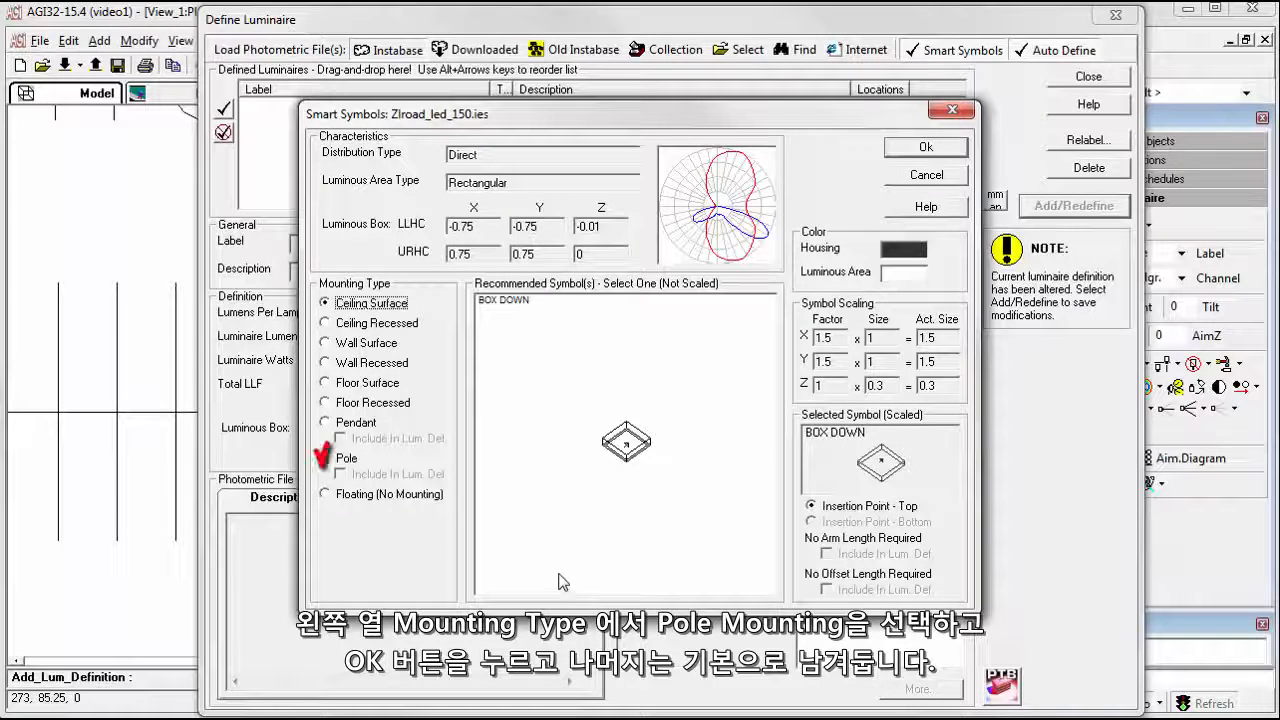
Assign the Pole mounting type to the luminaire's smart symbol, and review the label and description defaults without changing them.
click(331, 460)
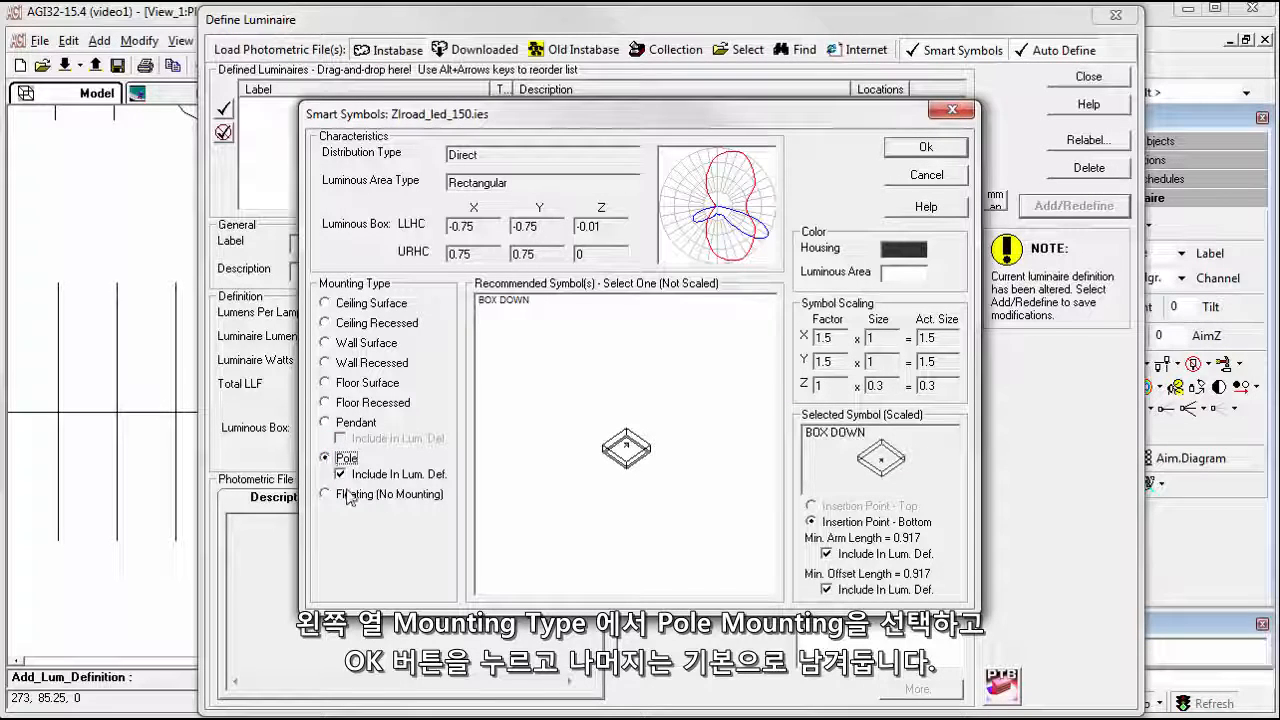
click(924, 148)
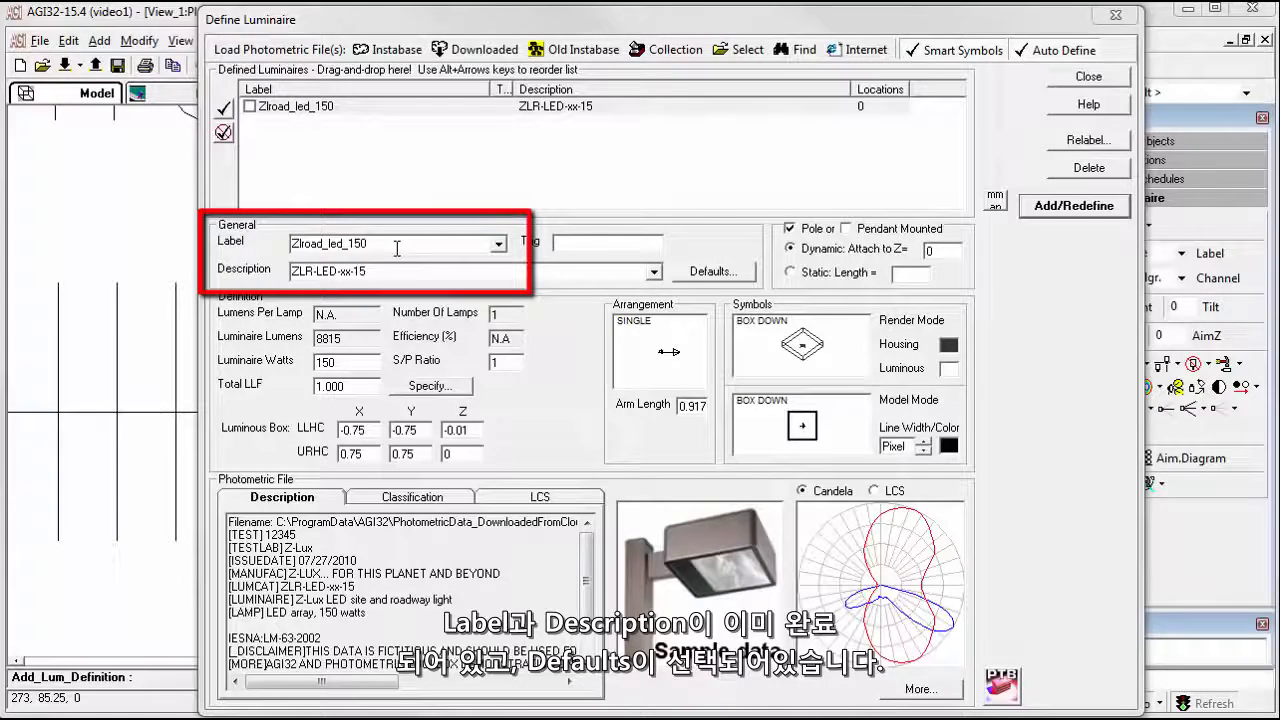
click(700, 274)
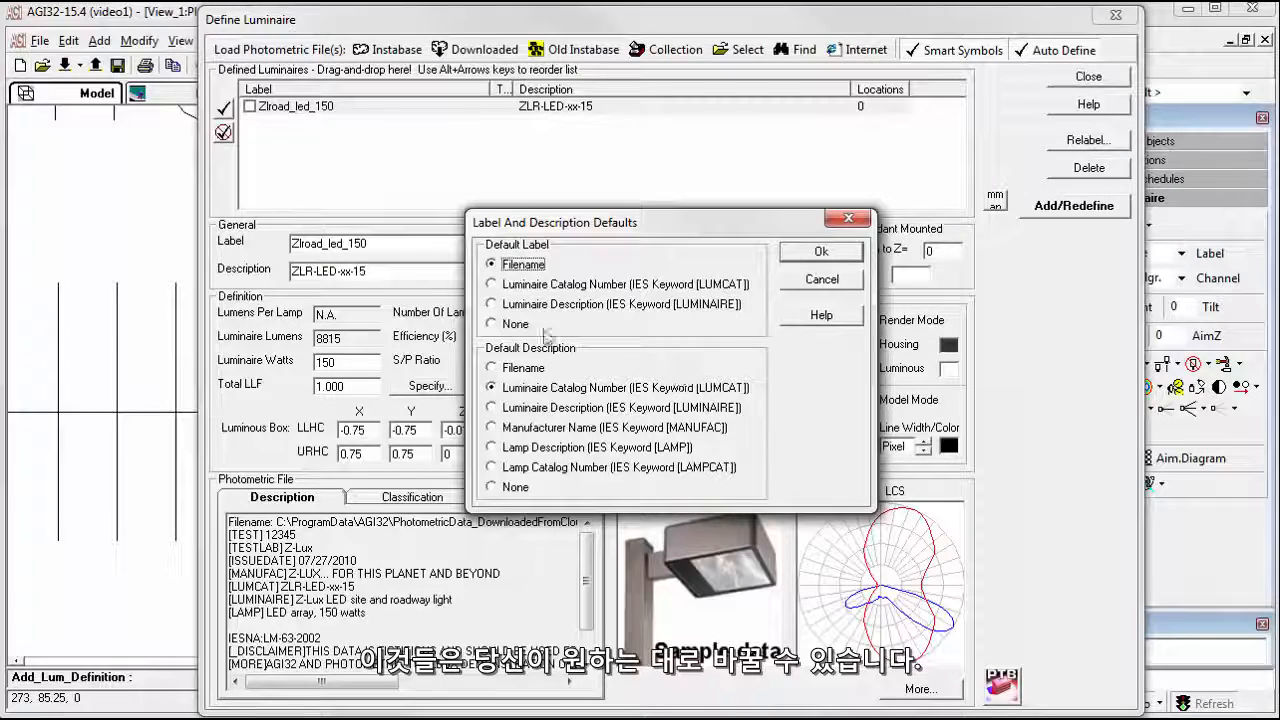
click(821, 279)
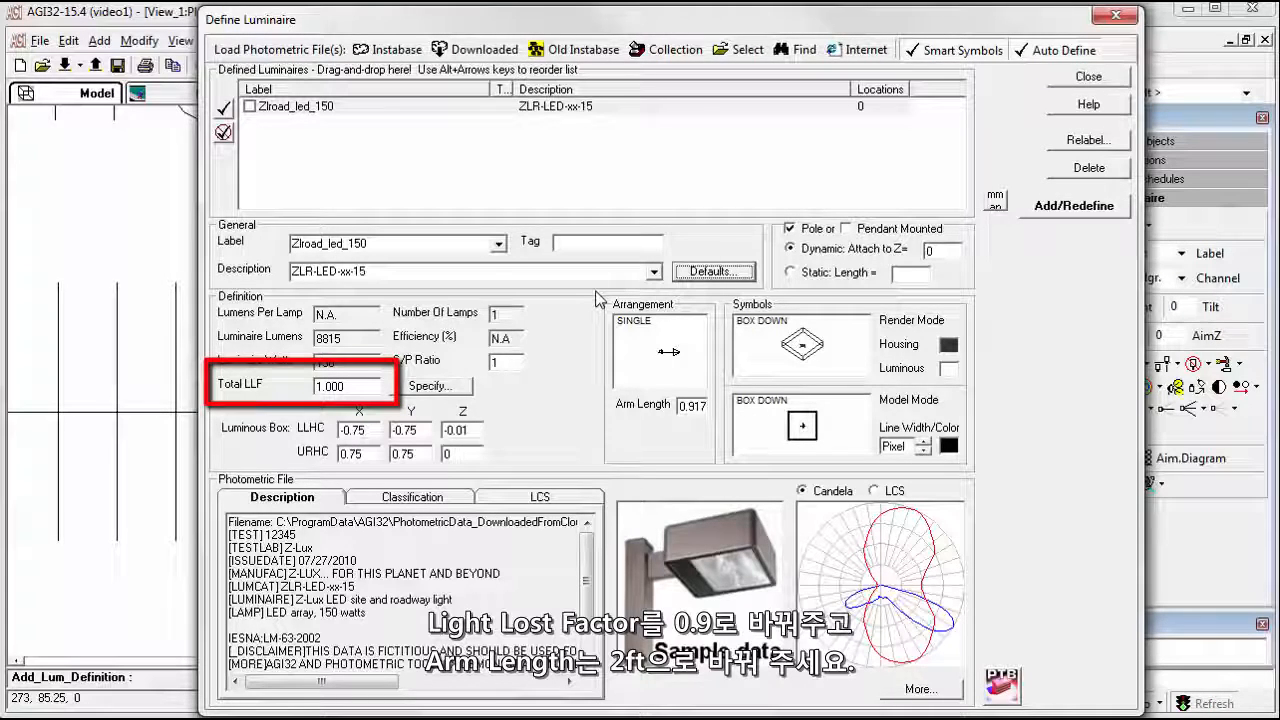
Set the luminaire's total light loss factor to .9 and its arm length to 2 ft.
double_click(357, 385)
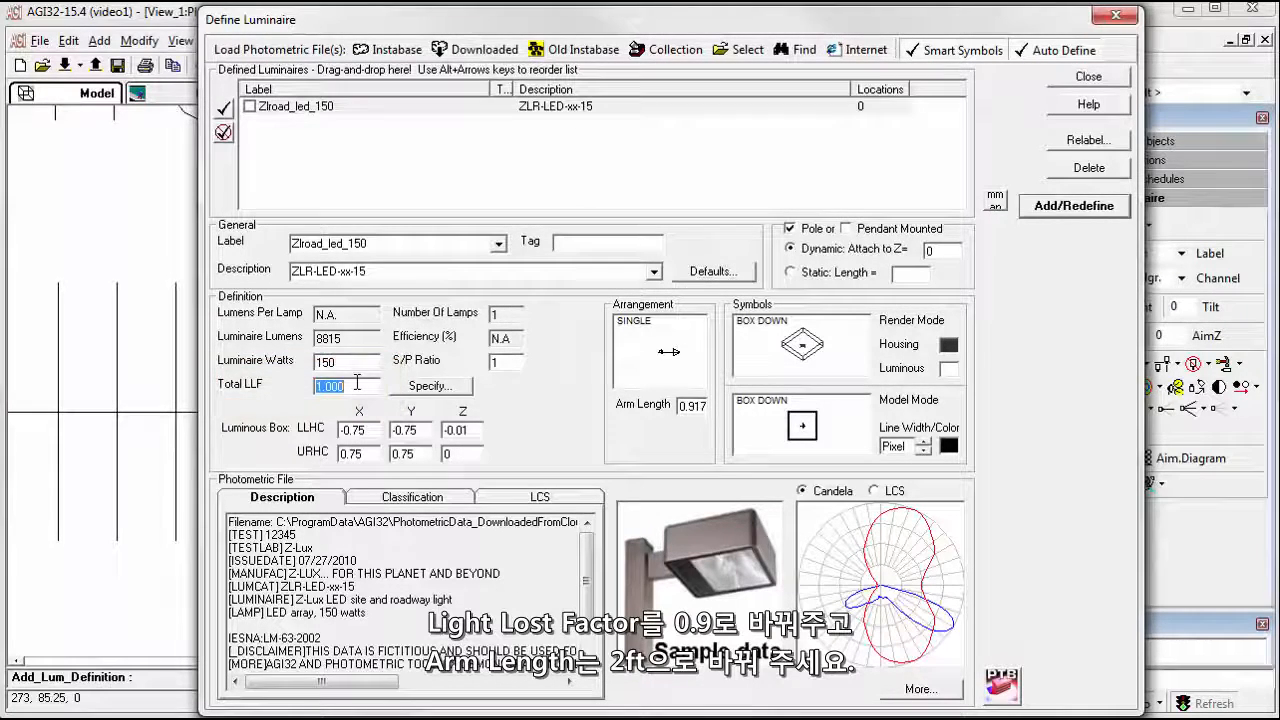
text(.9)
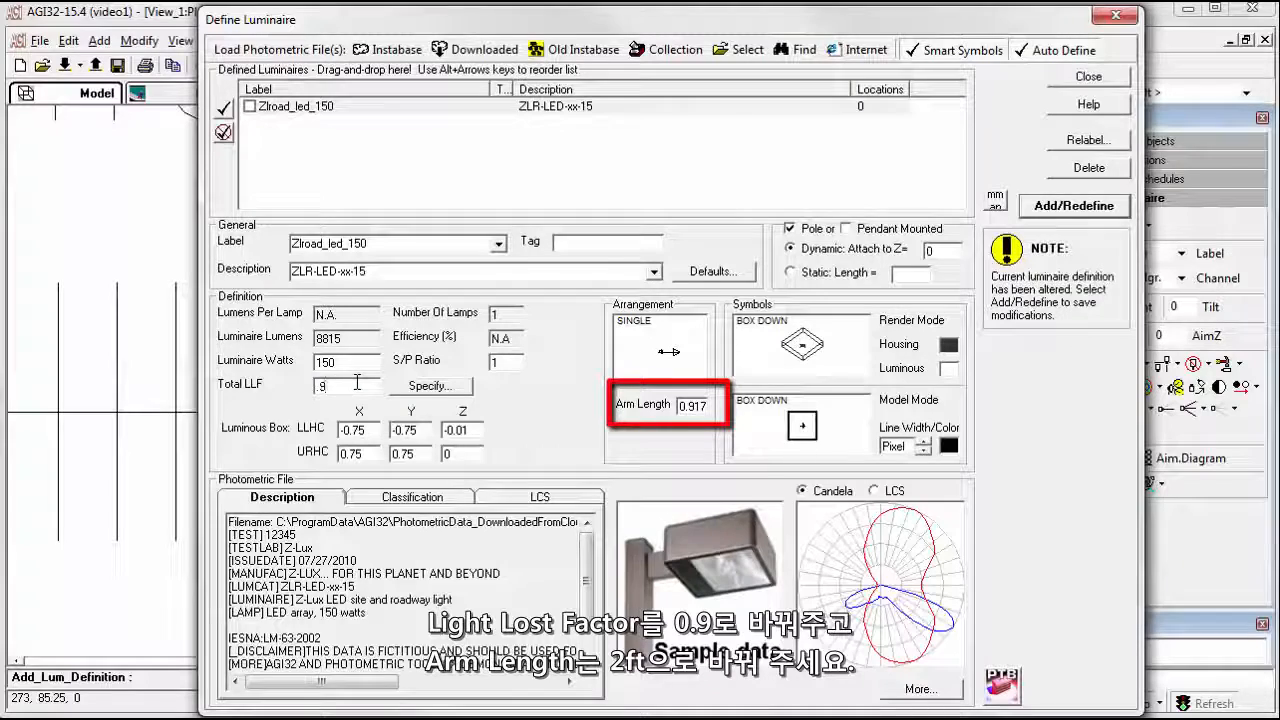
double_click(692, 406)
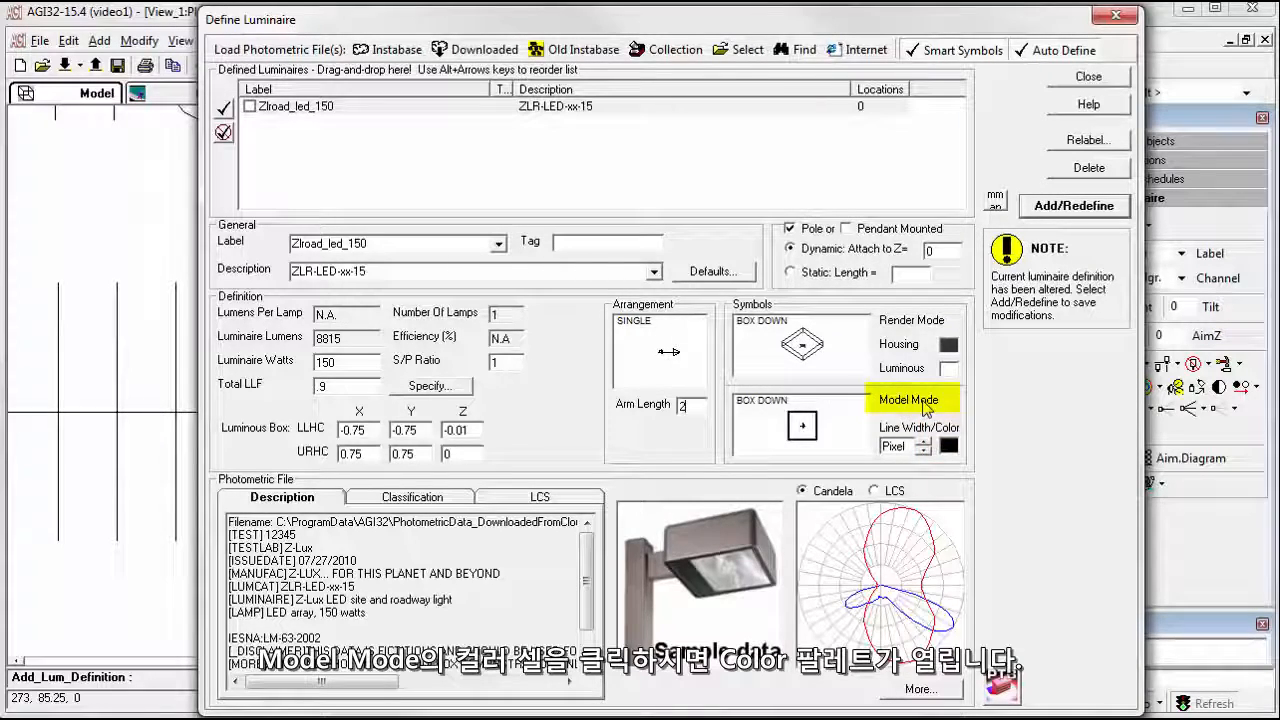
Color the luminaire's Model Mode symbol red and redefine Zlroad_led_150 with the modified settings.
click(948, 446)
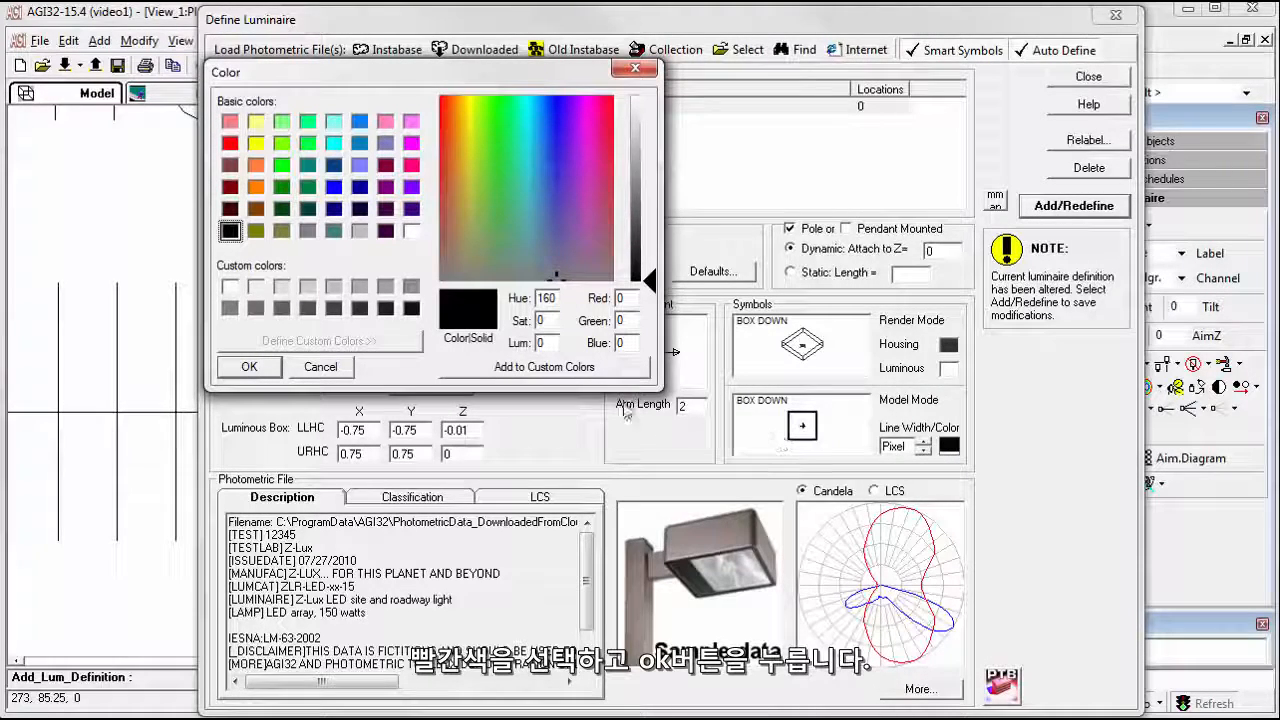
click(230, 143)
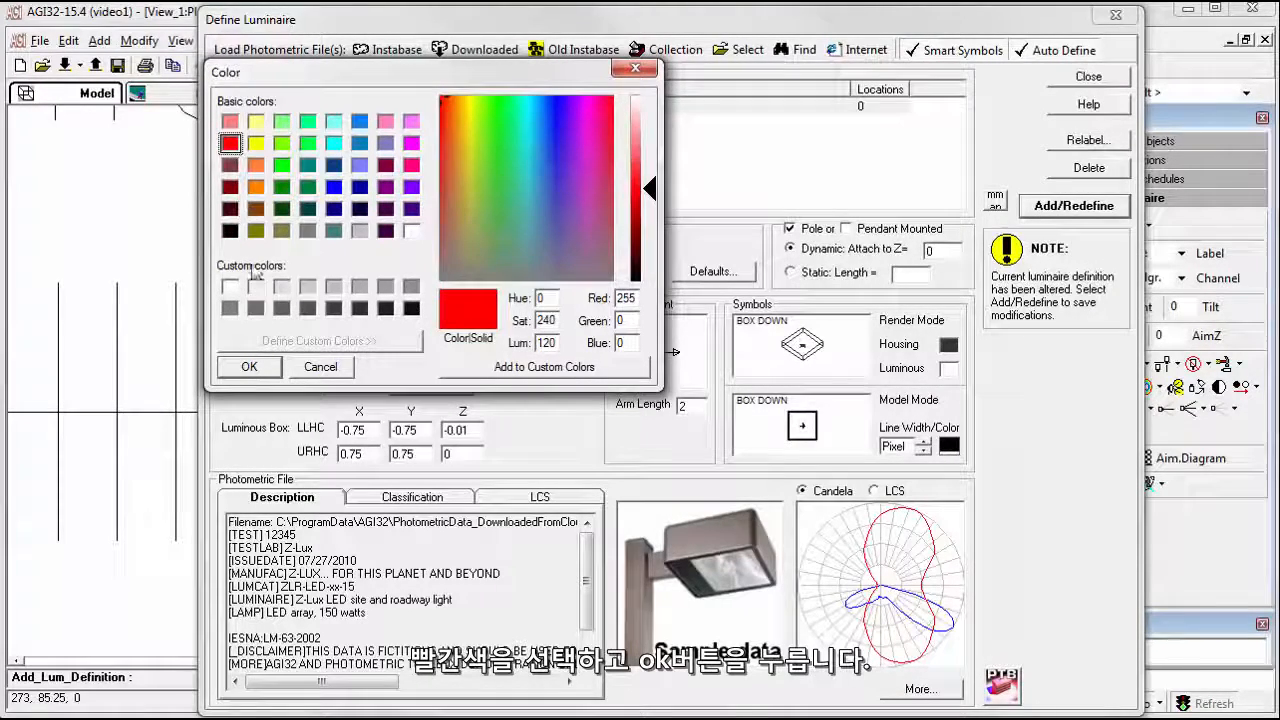
click(249, 366)
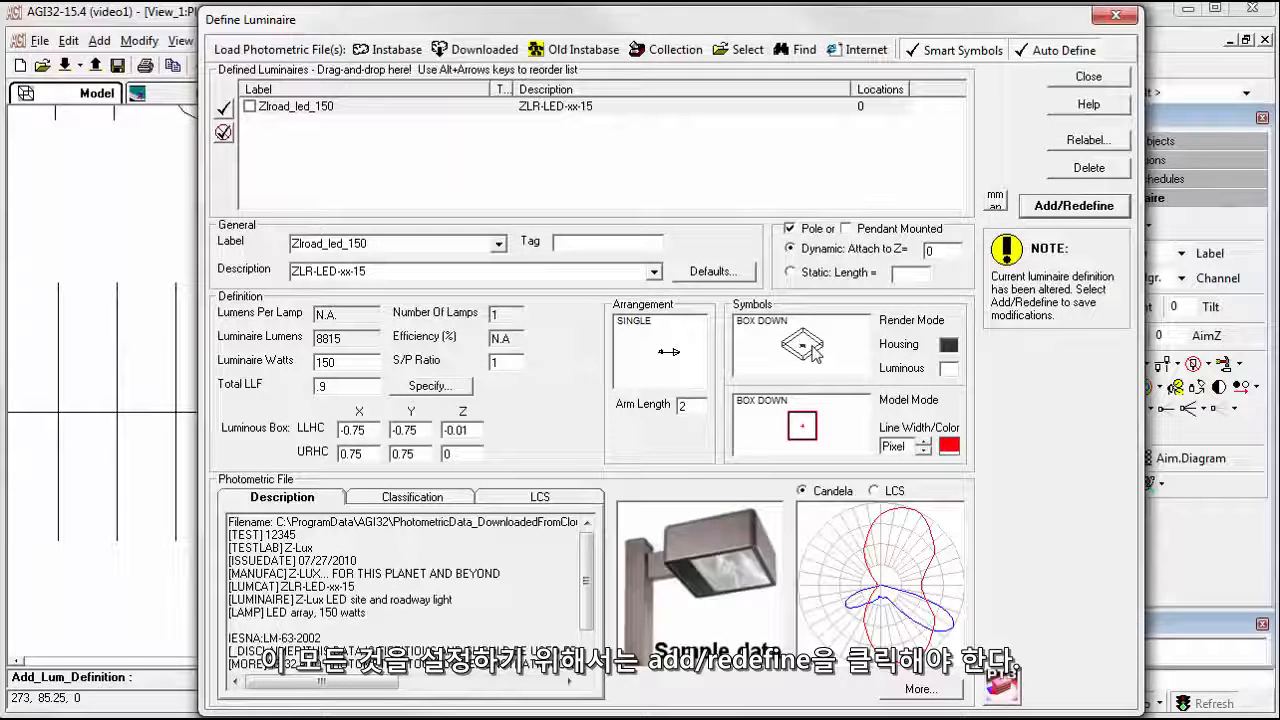
click(1048, 210)
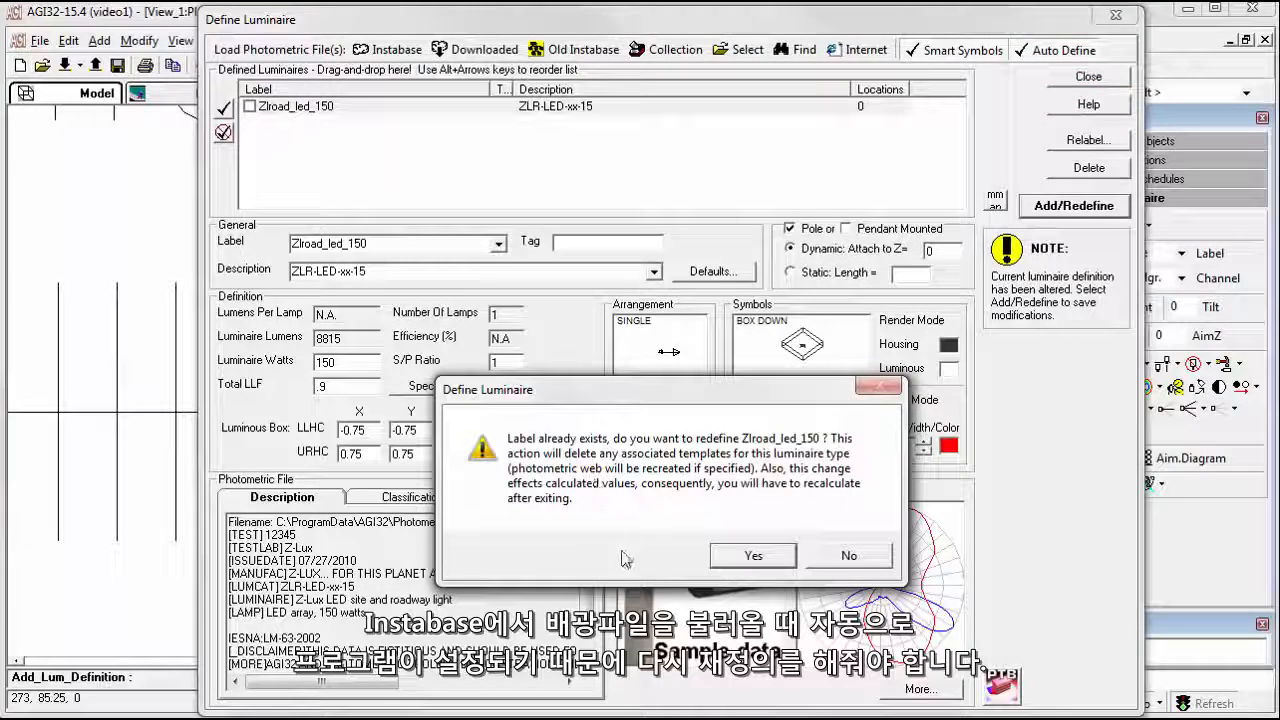
click(727, 558)
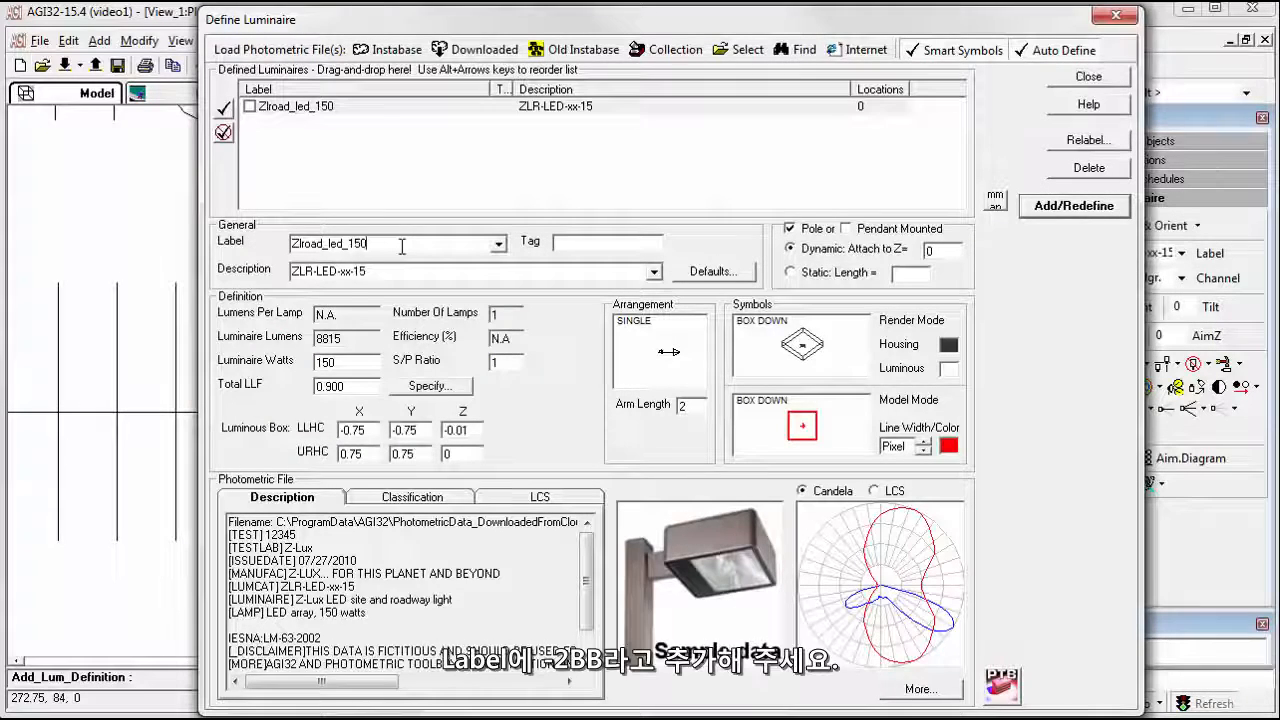
Change the label to Zlroad_led_150-2BB and append "two luminaires back to back" to the description ZLR-LED-xx-15.
text(-2BB)
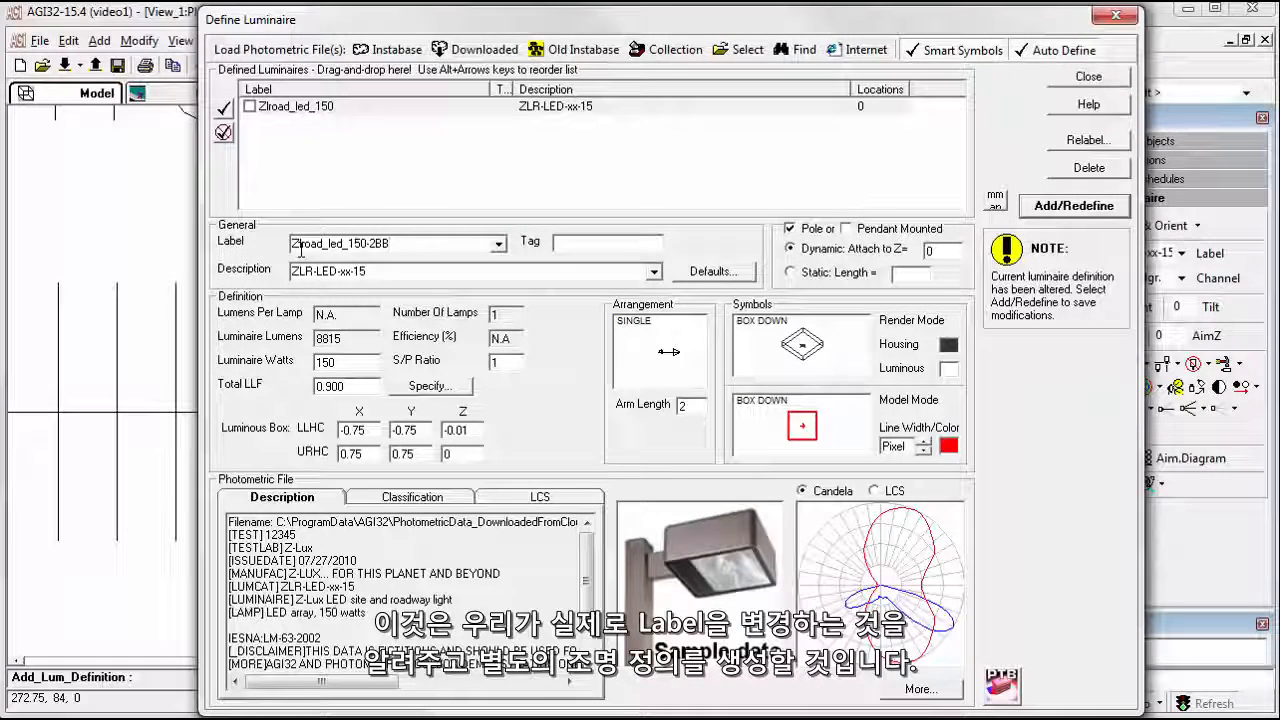
double_click(368, 272)
click(369, 272)
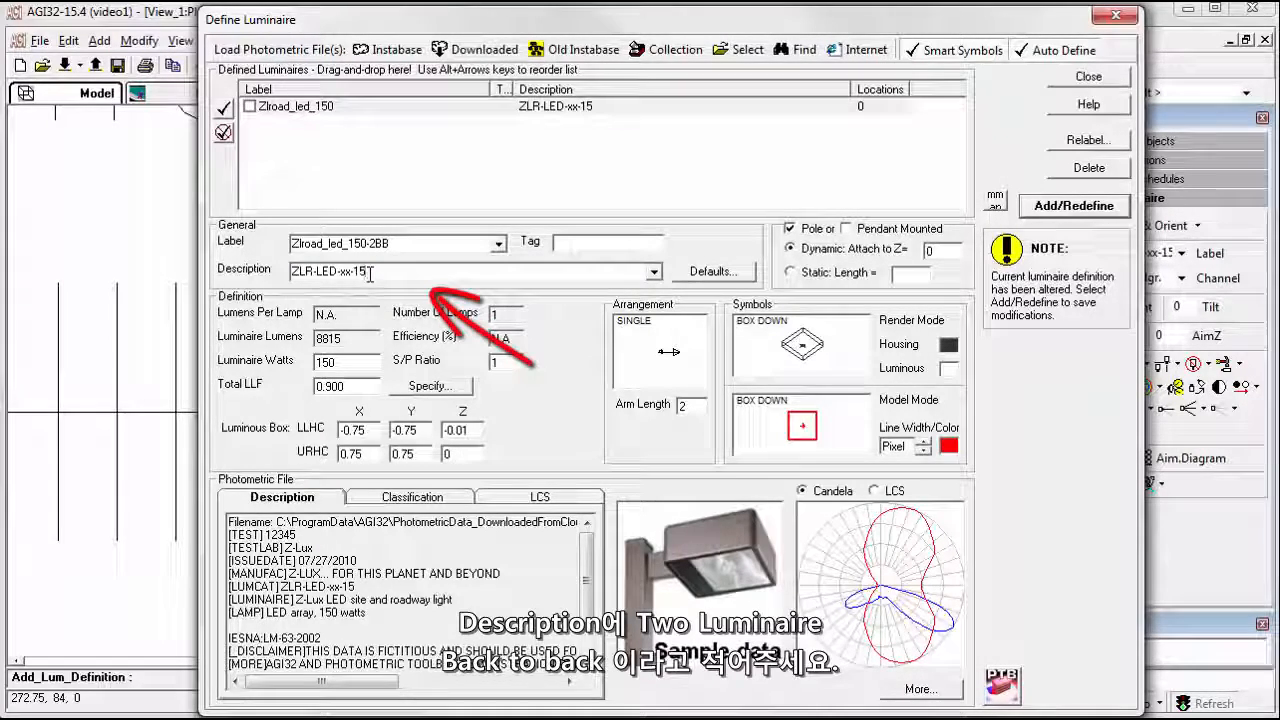
text(Two luminaires )
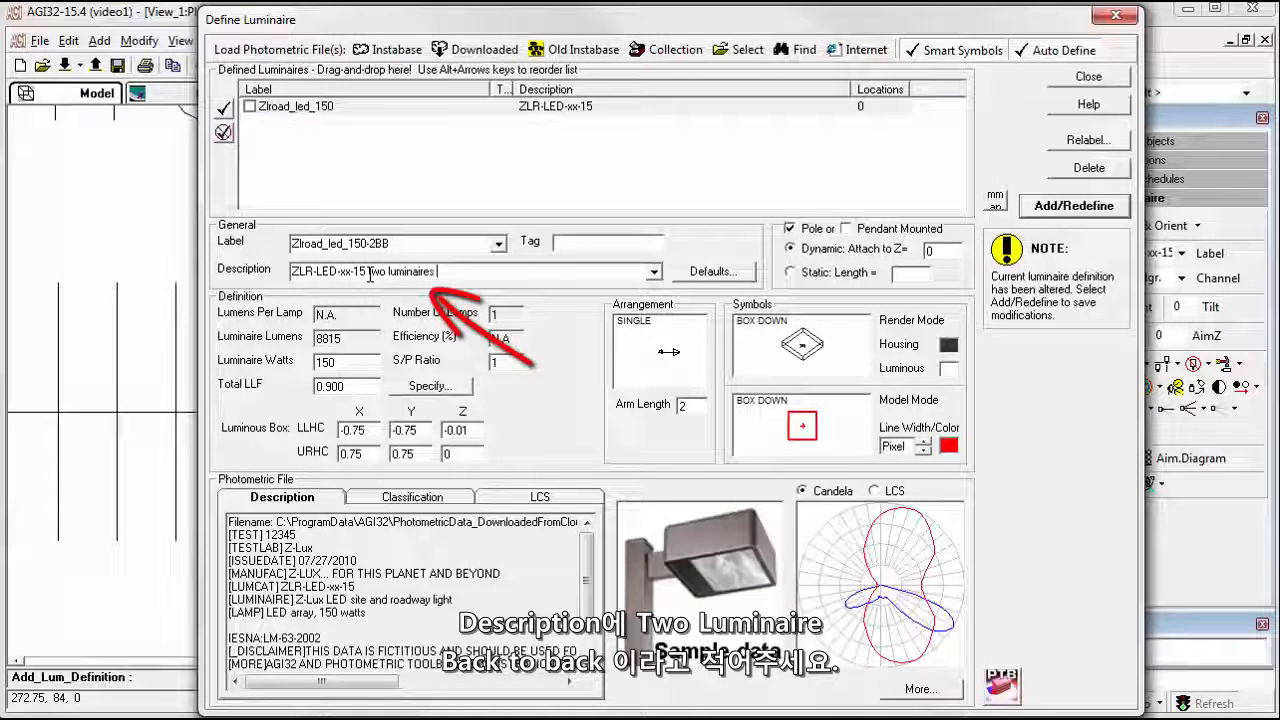
text(back to back)
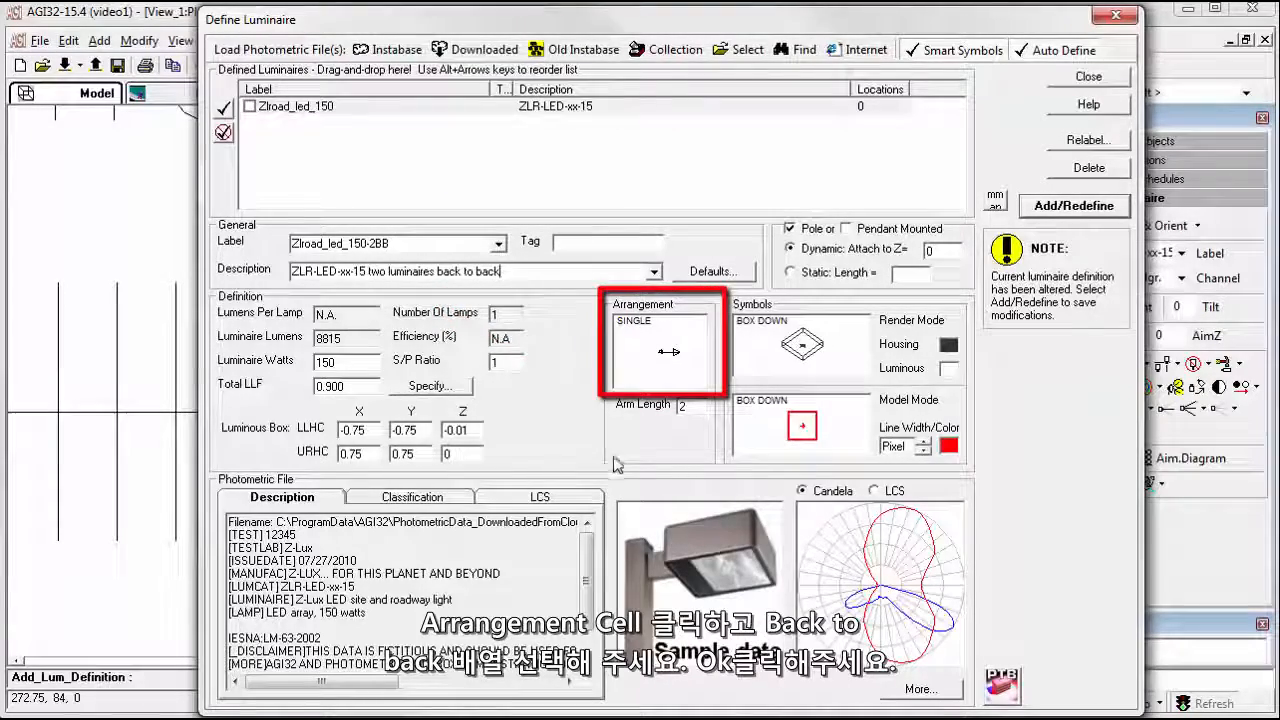
Change the luminaire arrangement to BACK-BACK for the Zlroad_led_150-2BB definition.
click(630, 355)
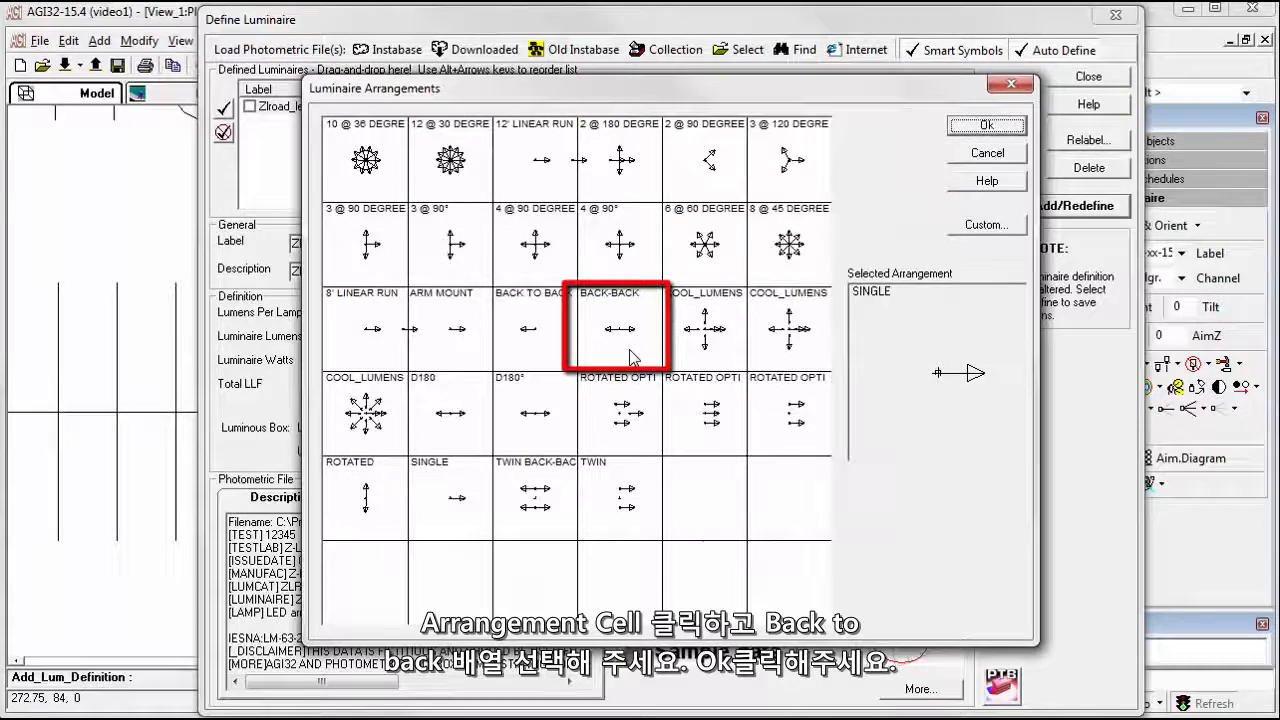
click(620, 338)
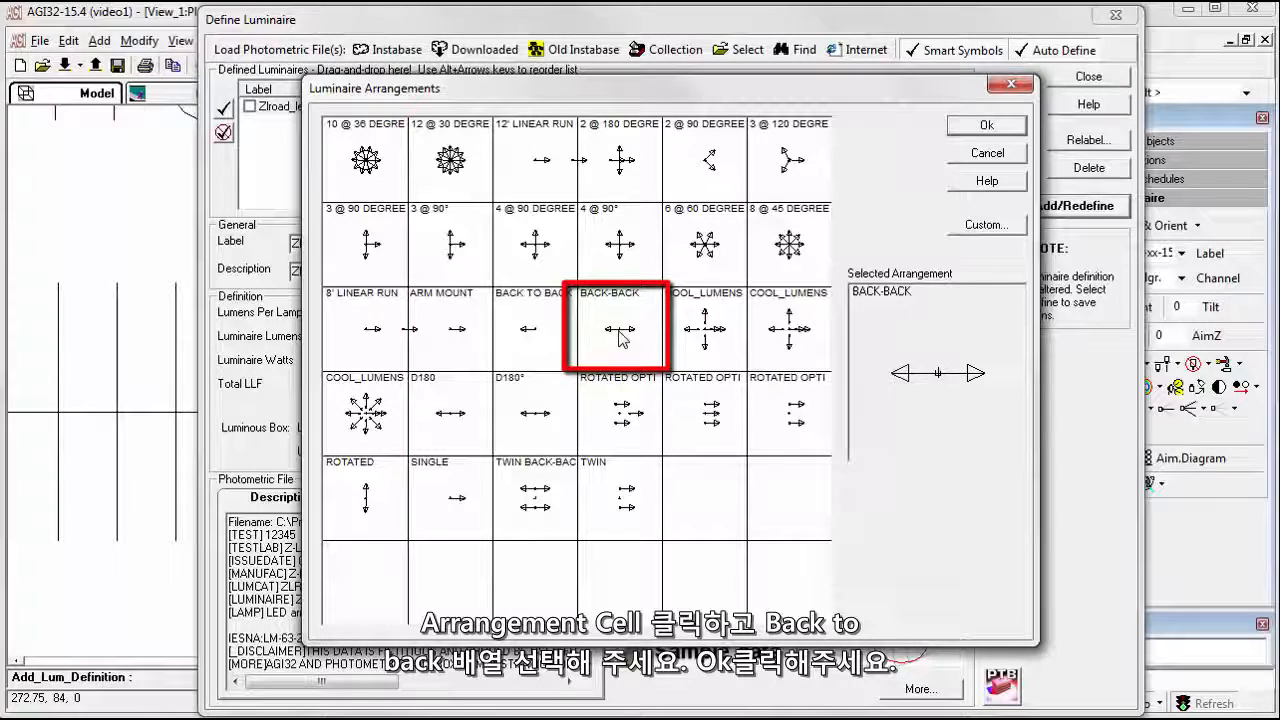
click(985, 126)
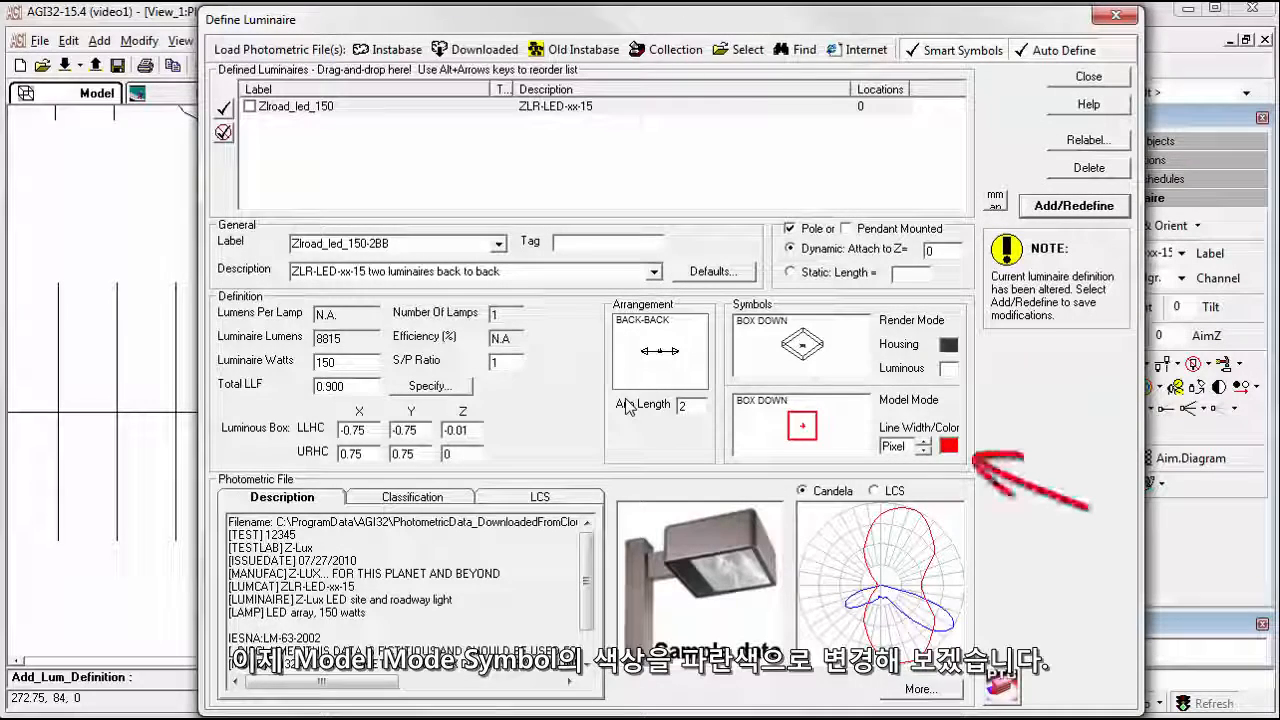
Color the Model Mode symbol blue, add Zlroad_led_150-2BB as a new luminaire definition and finish defining luminaires.
click(948, 446)
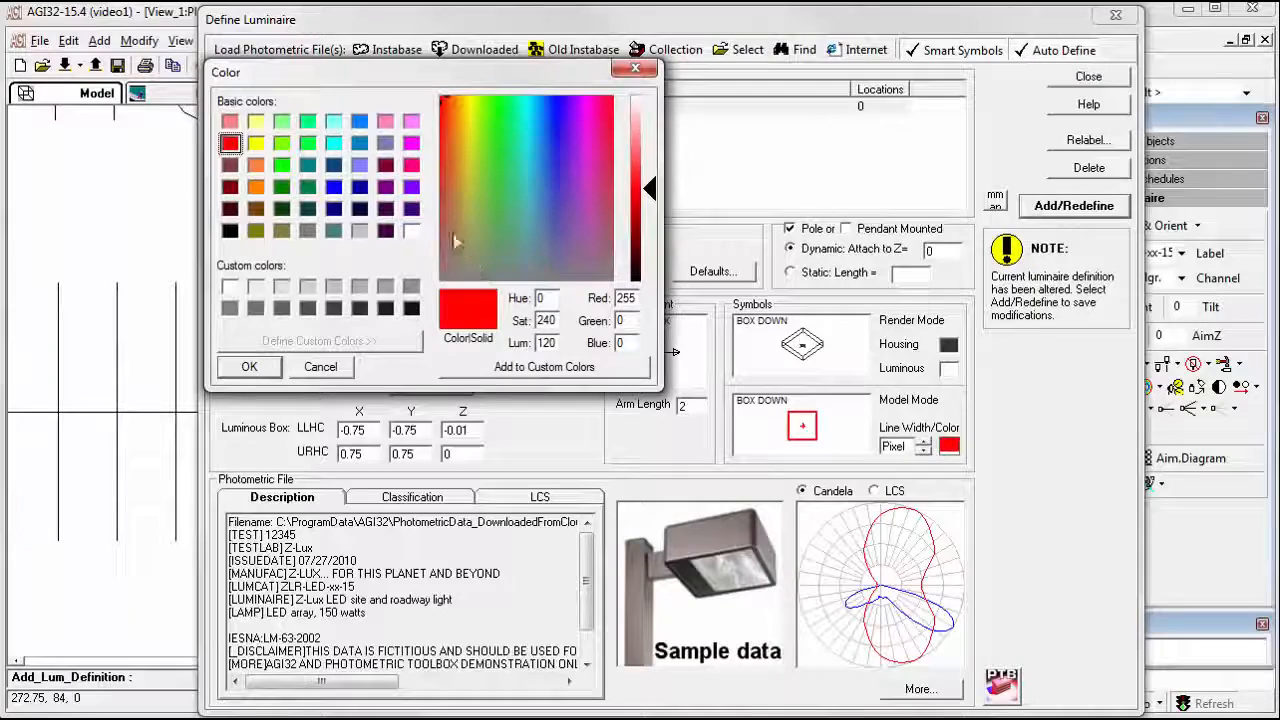
click(333, 187)
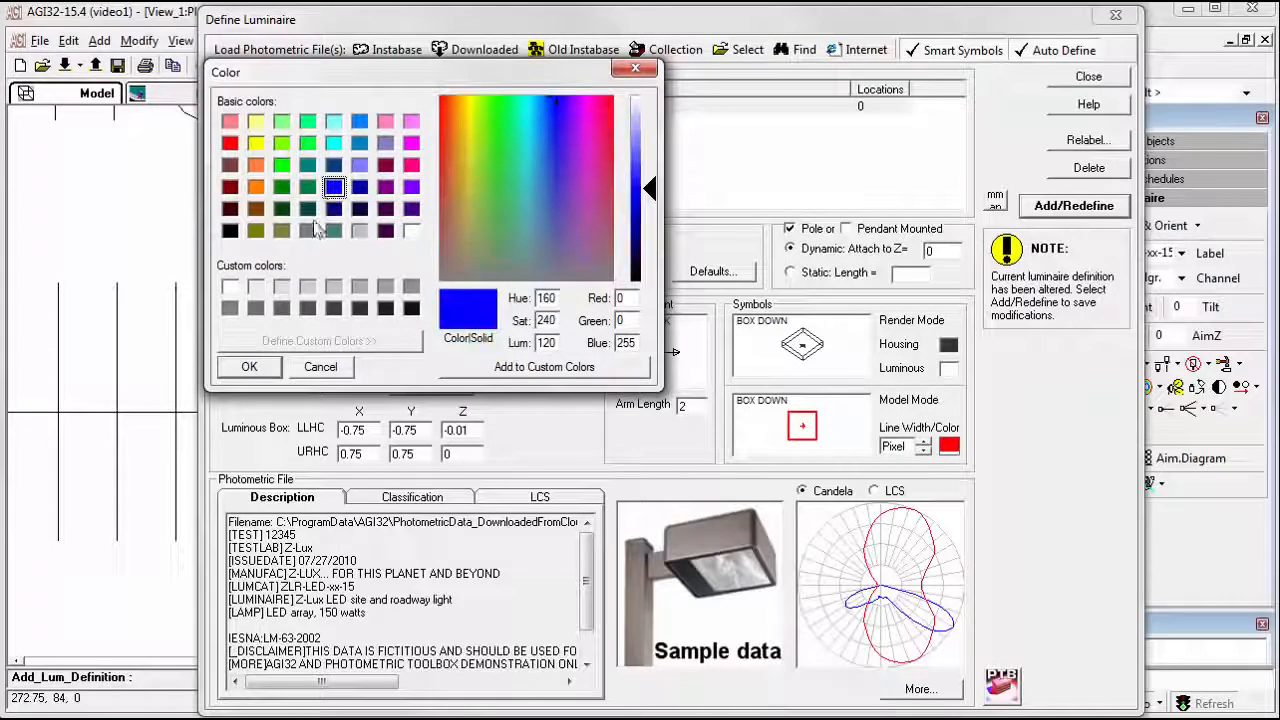
click(250, 367)
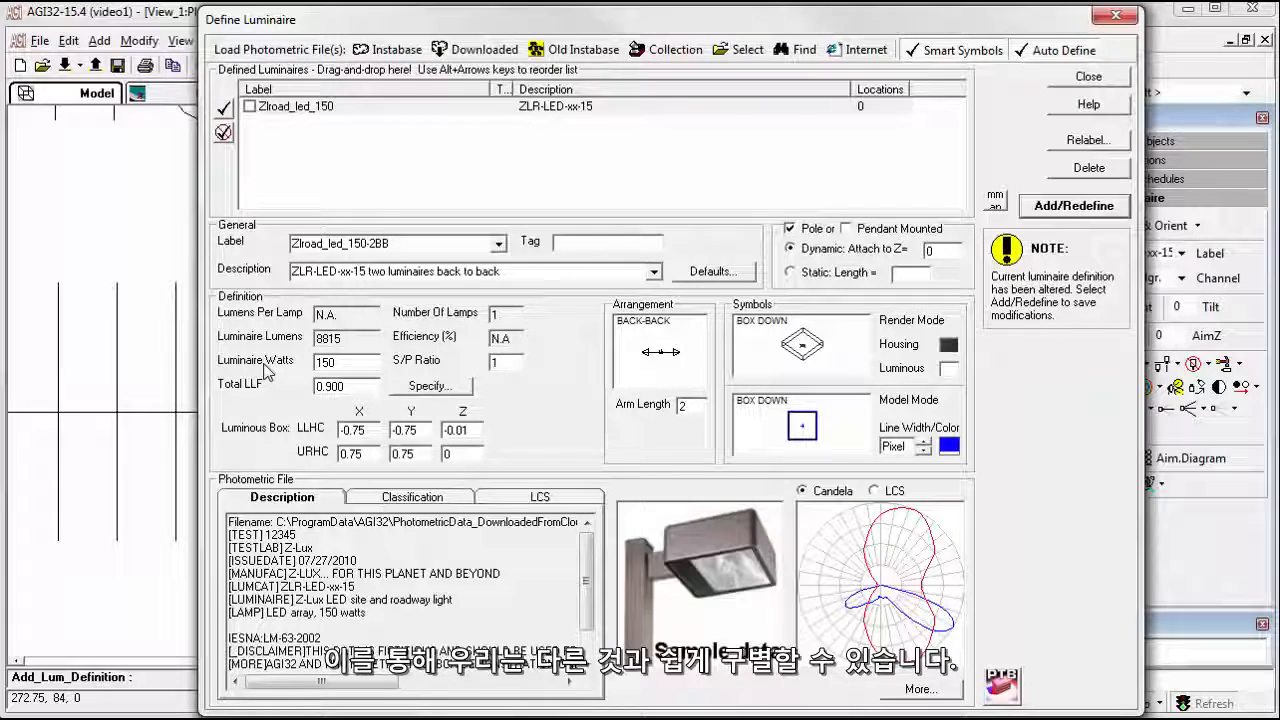
click(1040, 207)
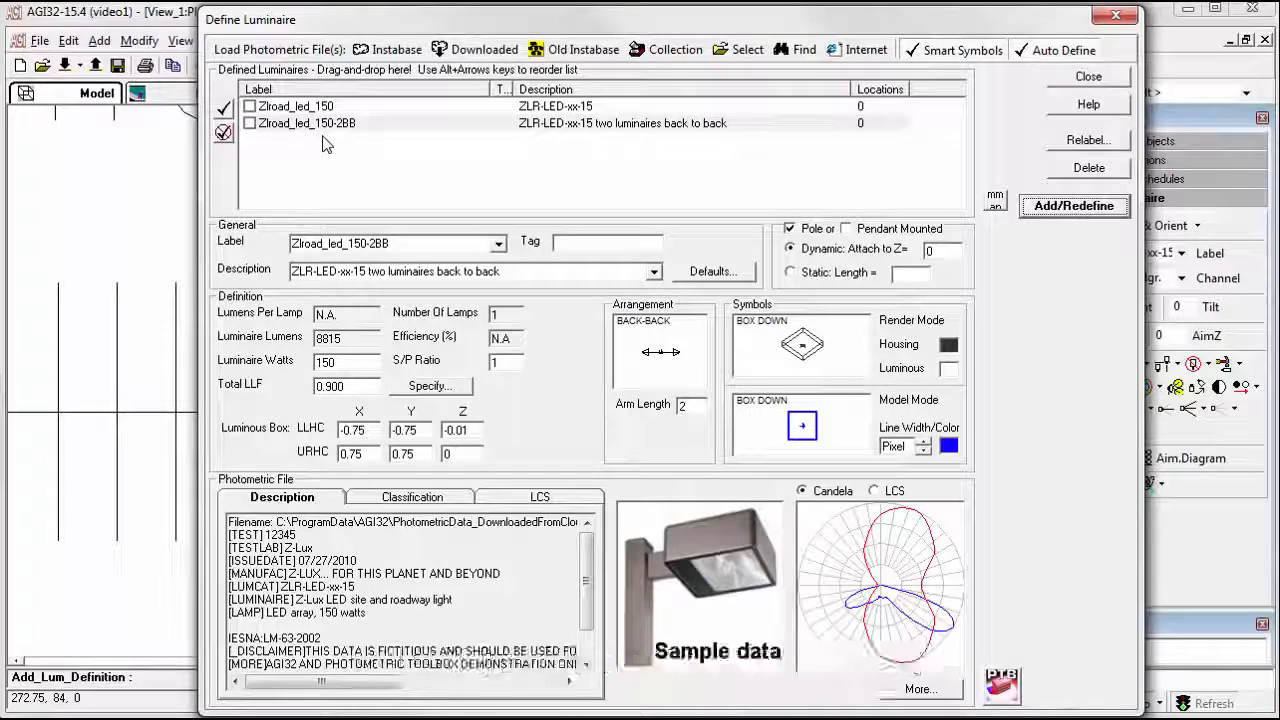
click(1088, 78)
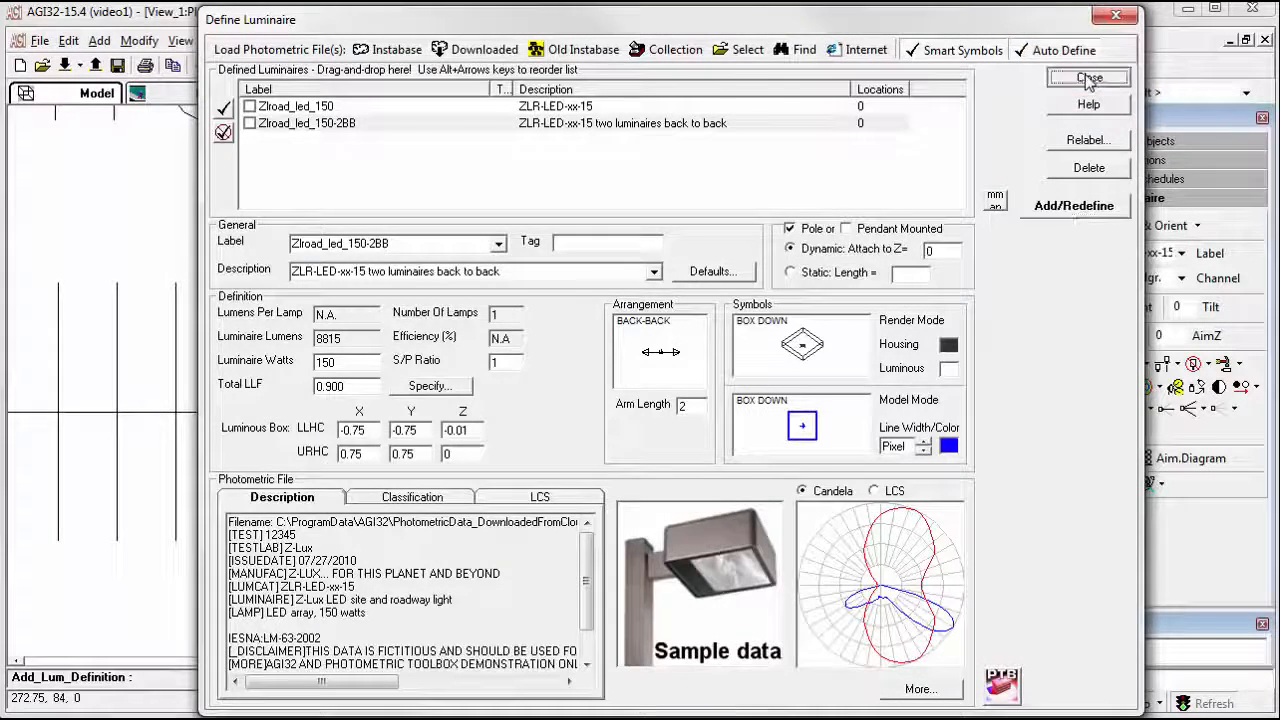